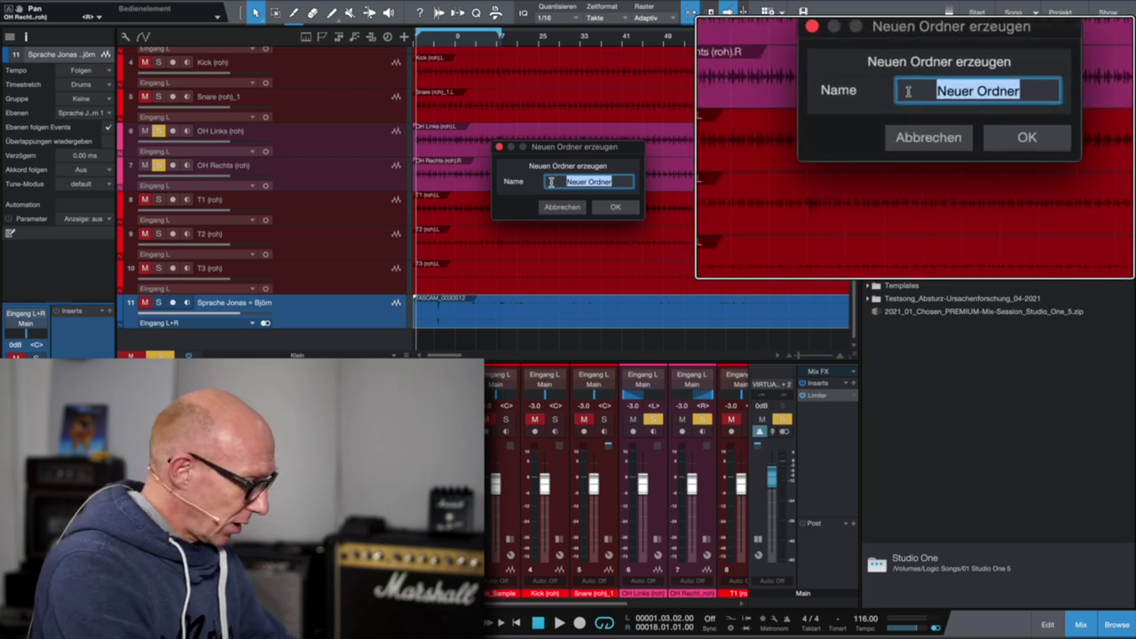
Create a folder named Temporaer and open it in its own browser tab.
{"action": "type", "text": "Temporaer"}
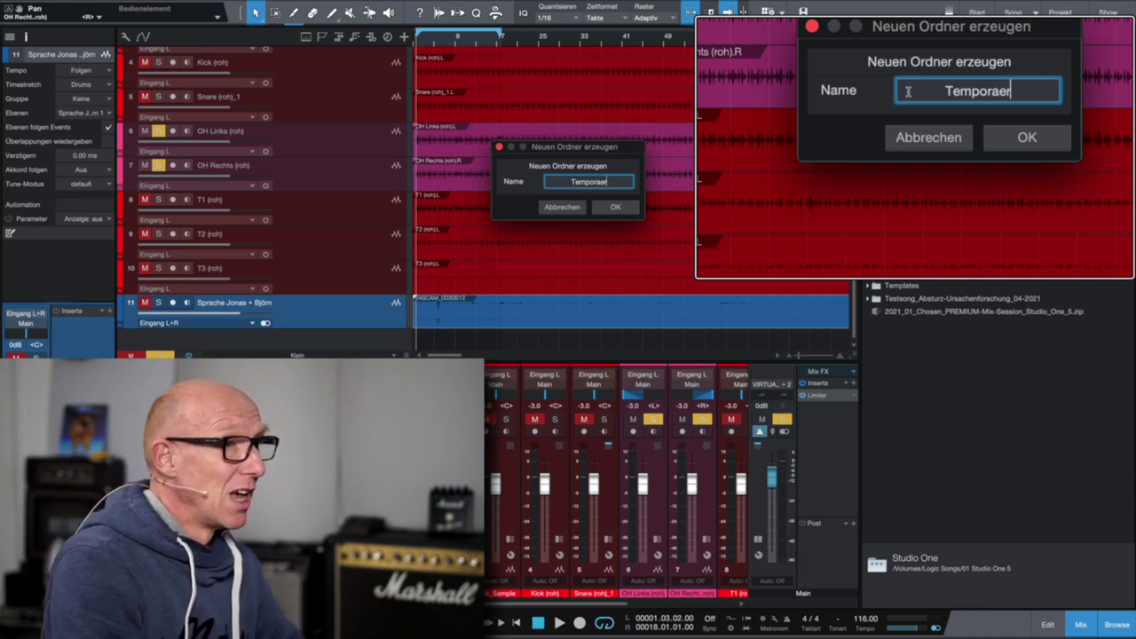
{"action": "key", "text": "Return"}
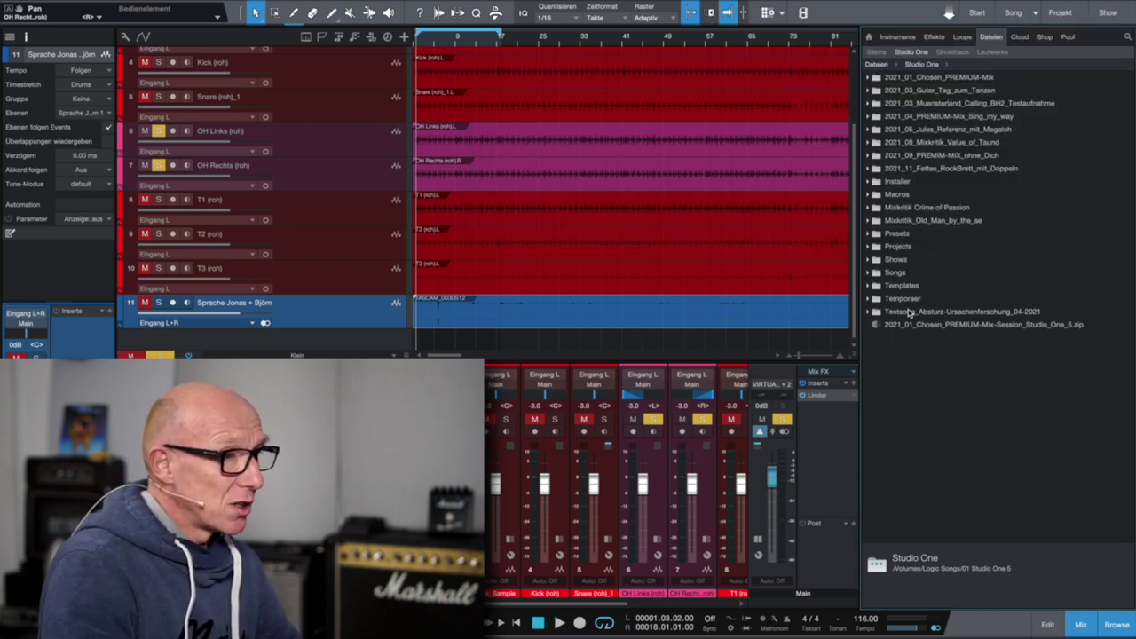
{"action": "left_click", "coordinate": [882, 301]}
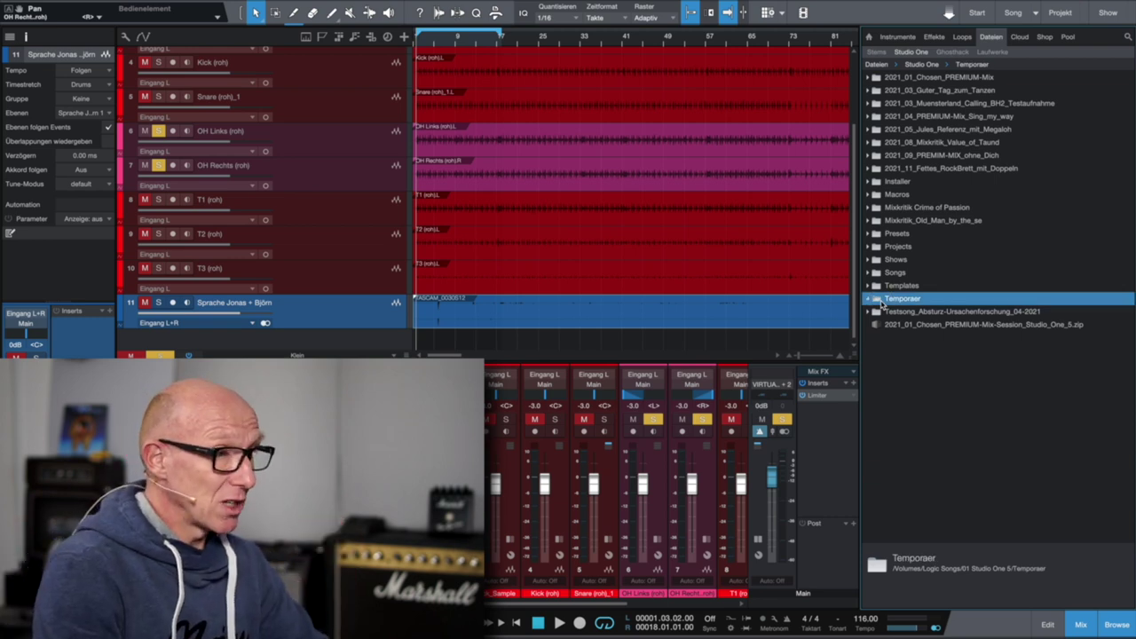
{"action": "right_click", "coordinate": [885, 300]}
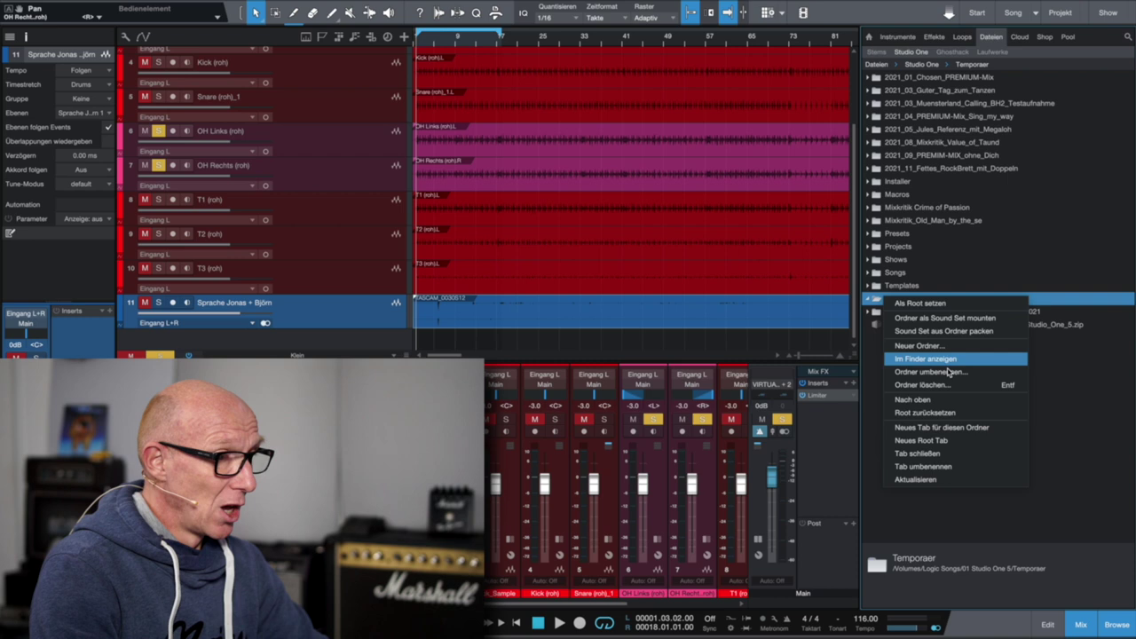
{"action": "left_click", "coordinate": [1003, 433]}
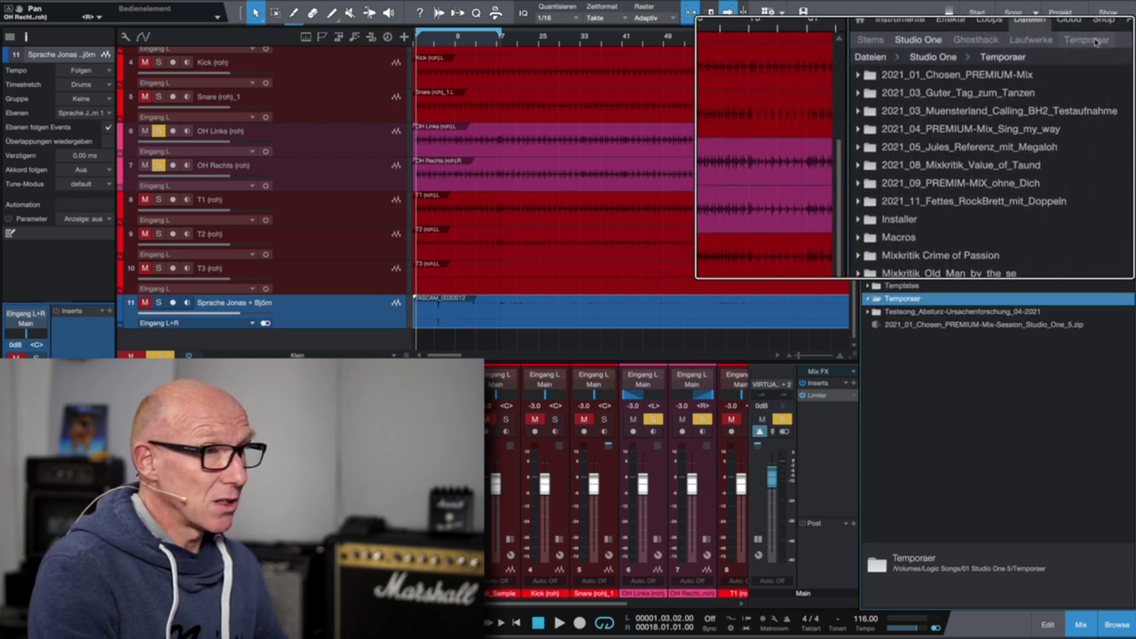
{"action": "left_click", "coordinate": [1095, 41]}
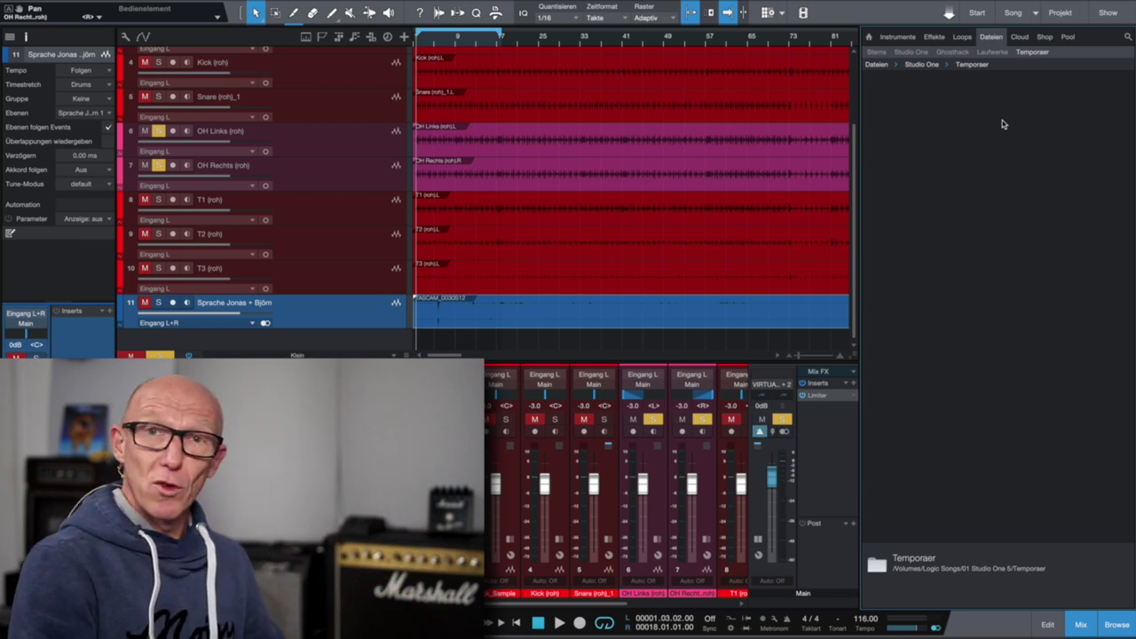
Audition the two soloed overhead tracks and export both overhead events as audio files into the Temporaer folder.
{"action": "key", "text": "space"}
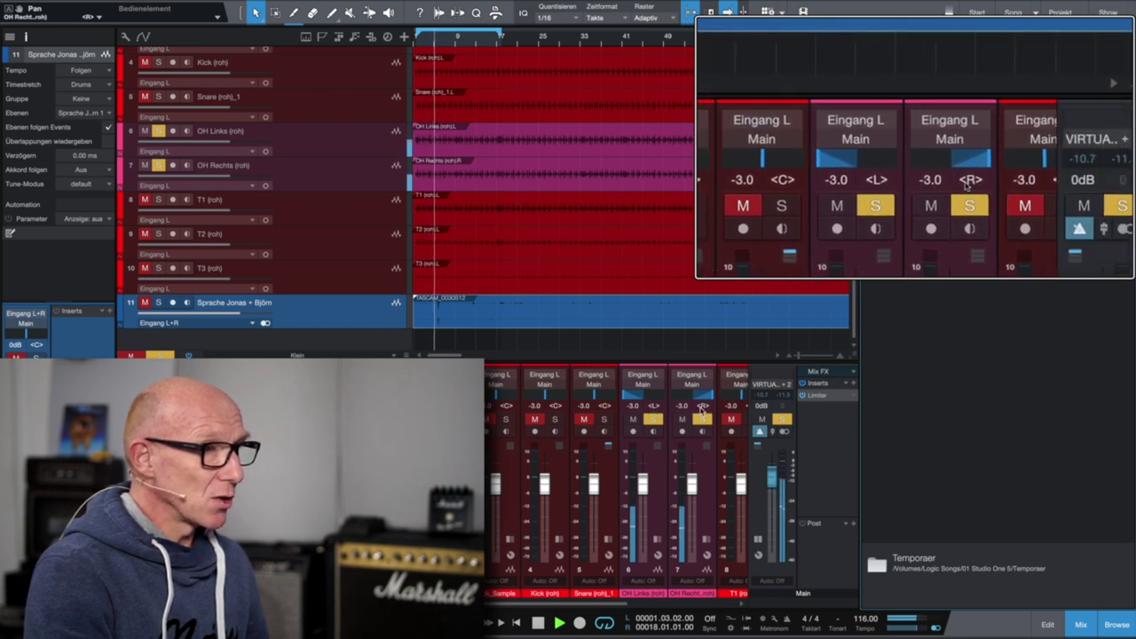
{"action": "key", "text": "space"}
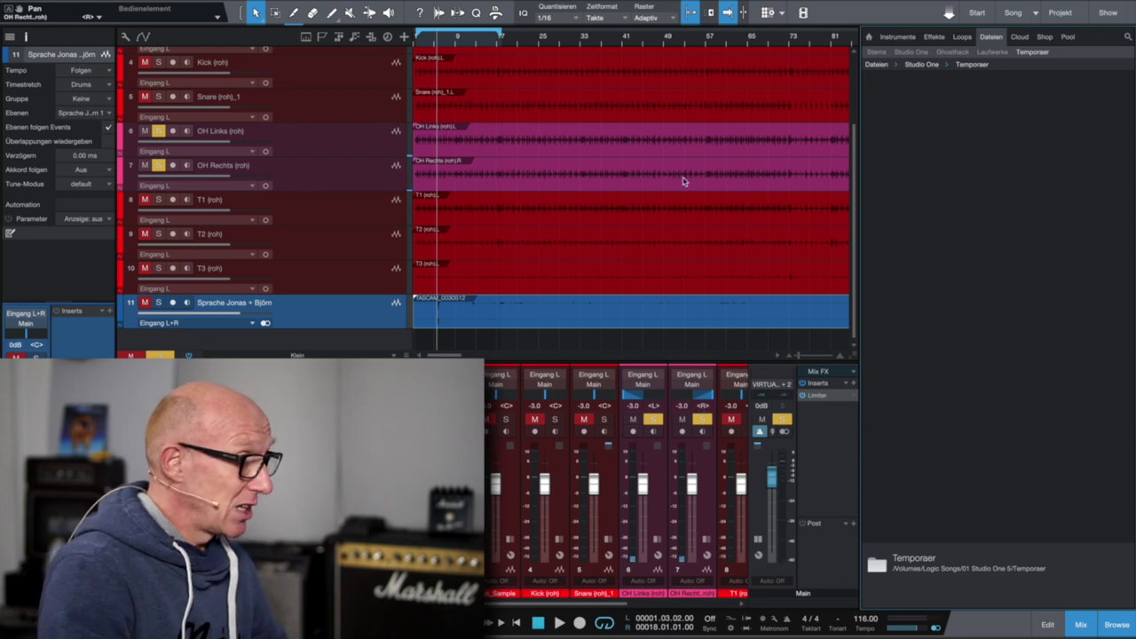
{"action": "left_click", "coordinate": [562, 162]}
{"action": "left_click", "coordinate": [559, 144]}
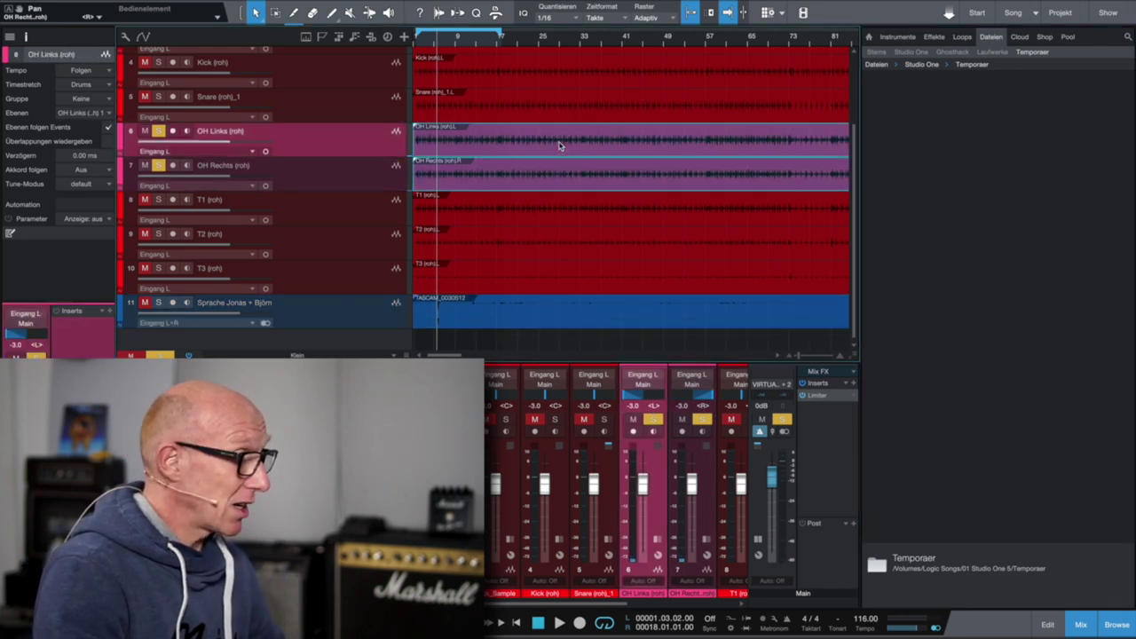
{"action": "left_click_drag", "start_coordinate": [483, 144], "coordinate": [965, 145]}
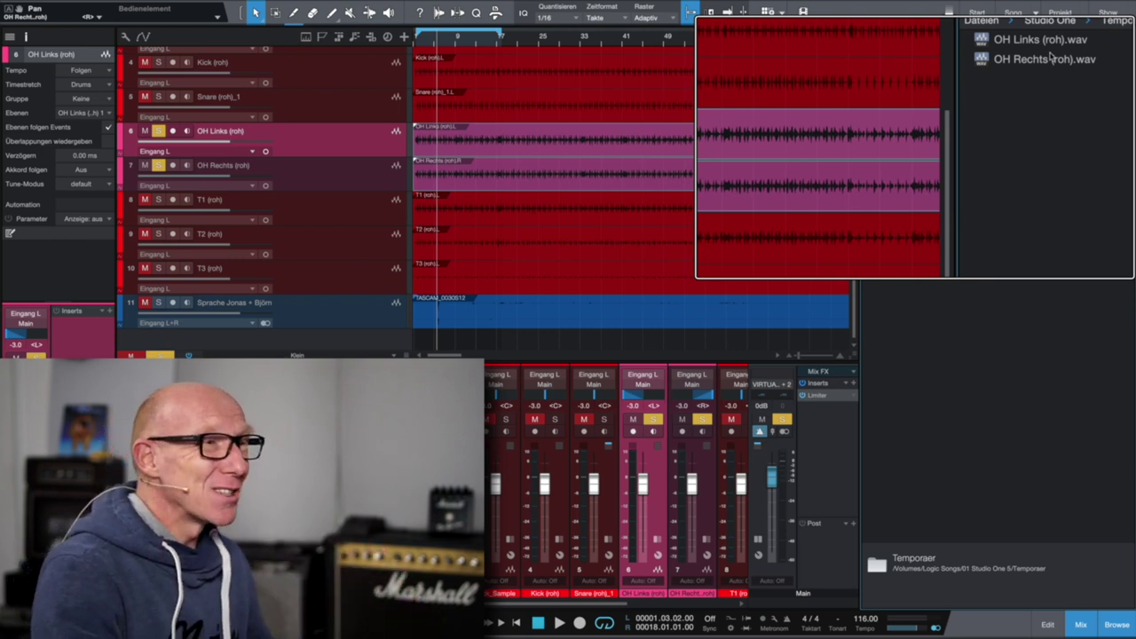
Merge OH Links (roh).wav and OH Rechts (roh).wav into one stereo file.
{"action": "left_click", "coordinate": [1055, 52]}
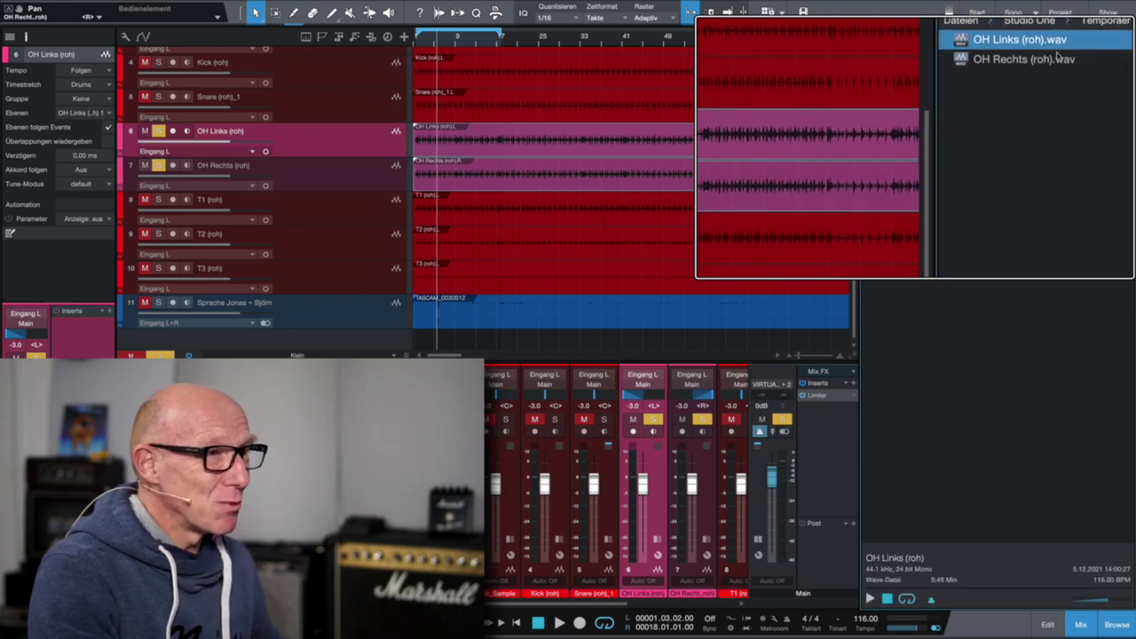
{"action": "left_click", "coordinate": [1056, 59], "text": "shift"}
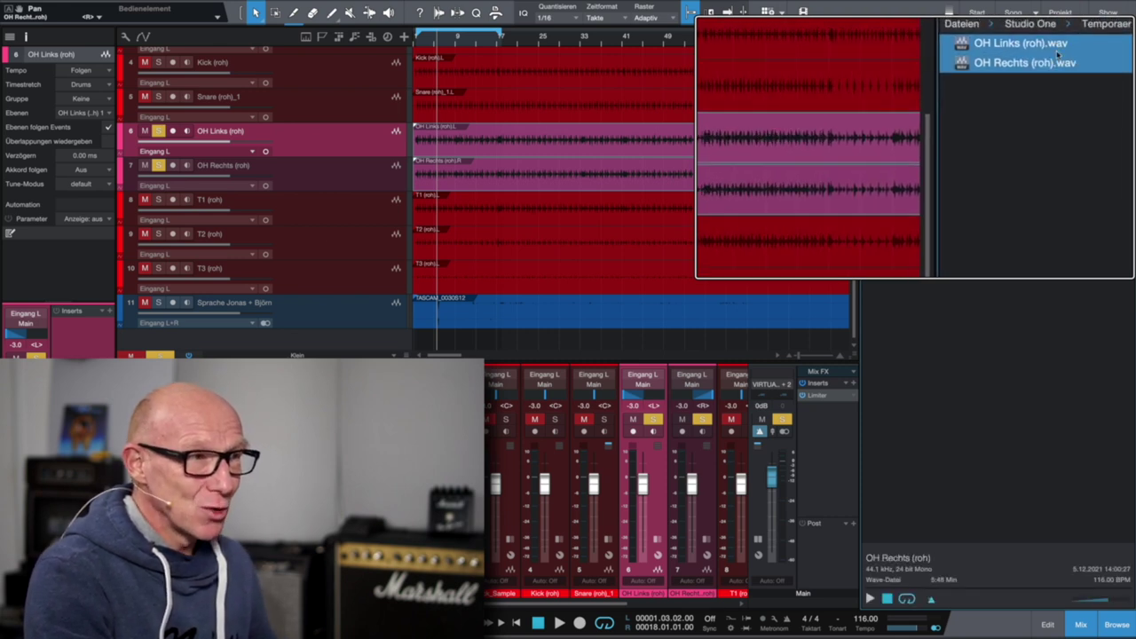
{"action": "right_click", "coordinate": [1056, 55]}
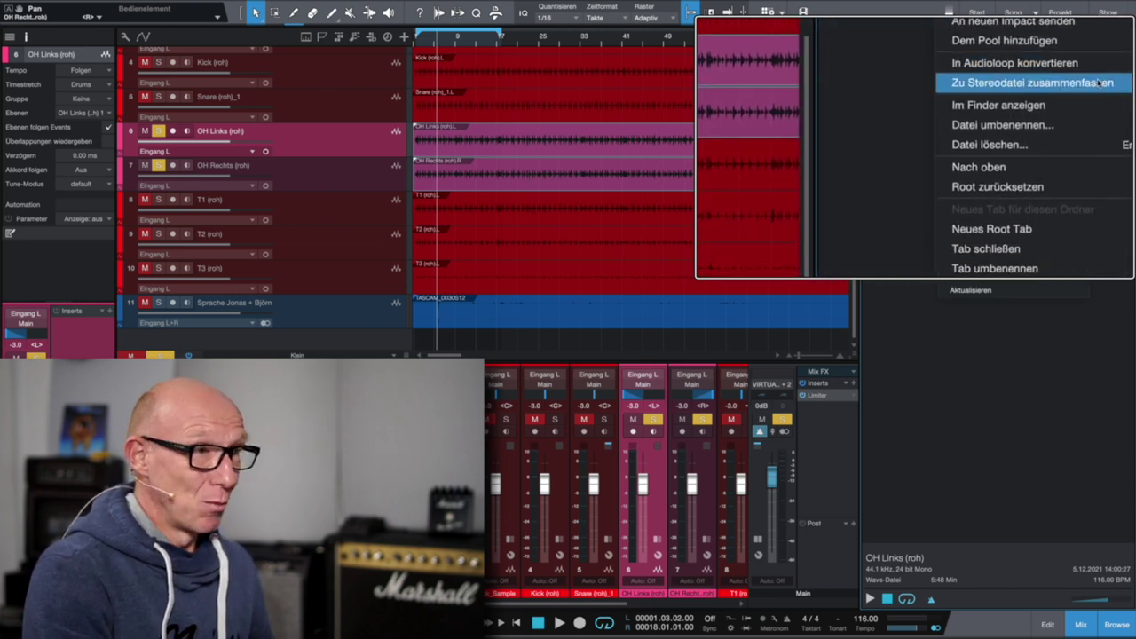
{"action": "left_click", "coordinate": [1098, 82]}
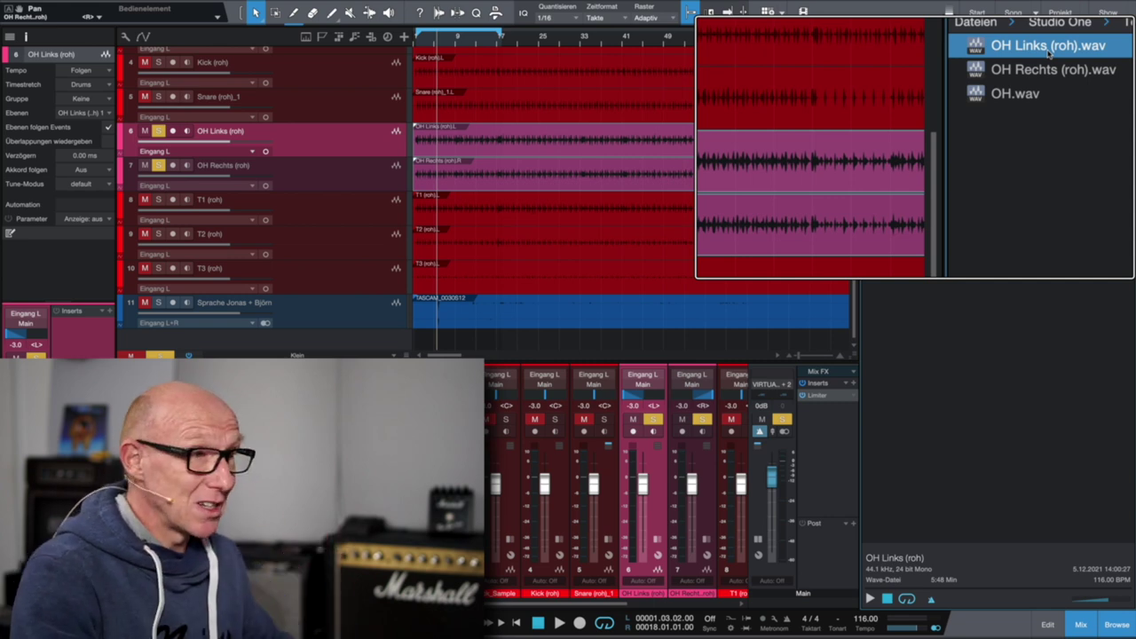
Add OH.wav as a new track directly above T1 (roh) and delete the two mono tracks OH Links (roh) and OH Rechts (roh).
{"action": "left_click_drag", "start_coordinate": [905, 107], "coordinate": [438, 344]}
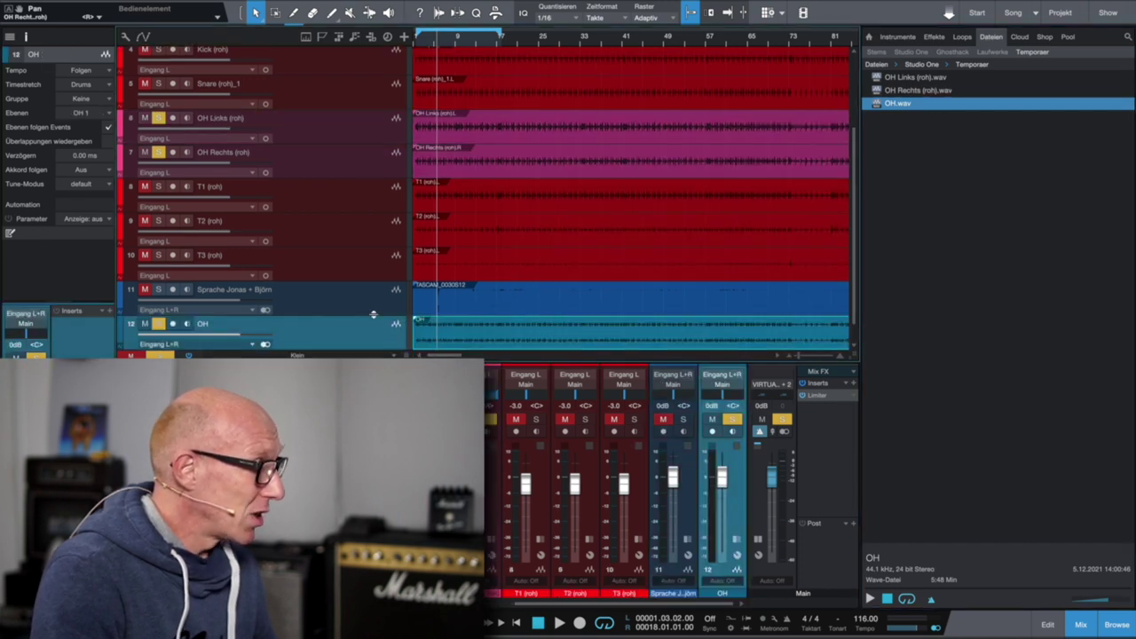
{"action": "left_click_drag", "start_coordinate": [353, 341], "coordinate": [370, 183]}
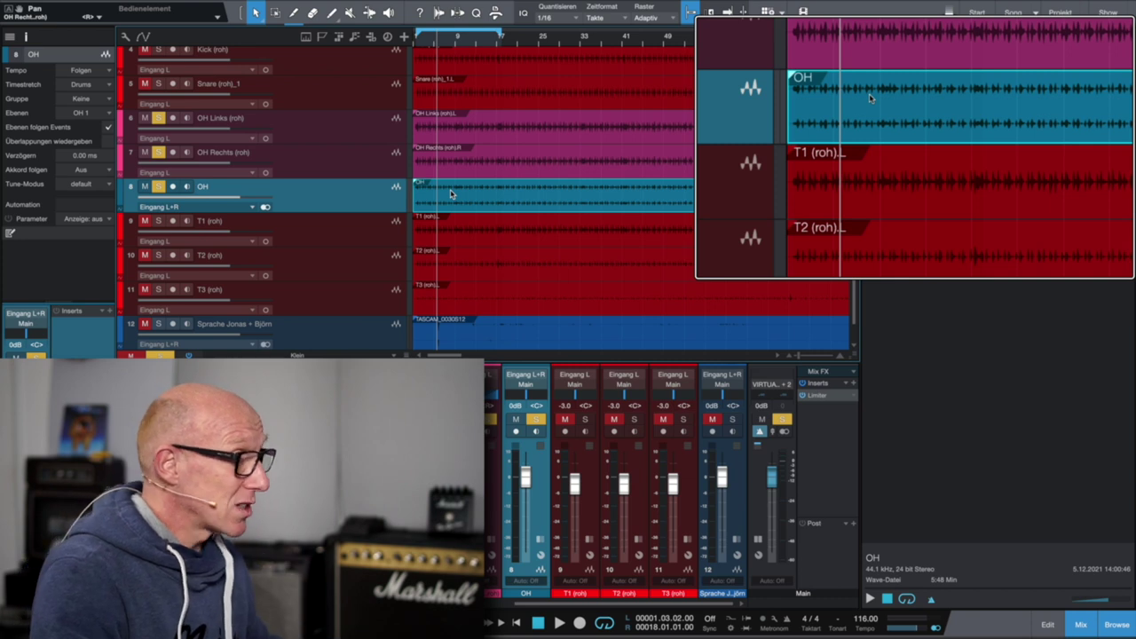
{"action": "left_click", "coordinate": [363, 164]}
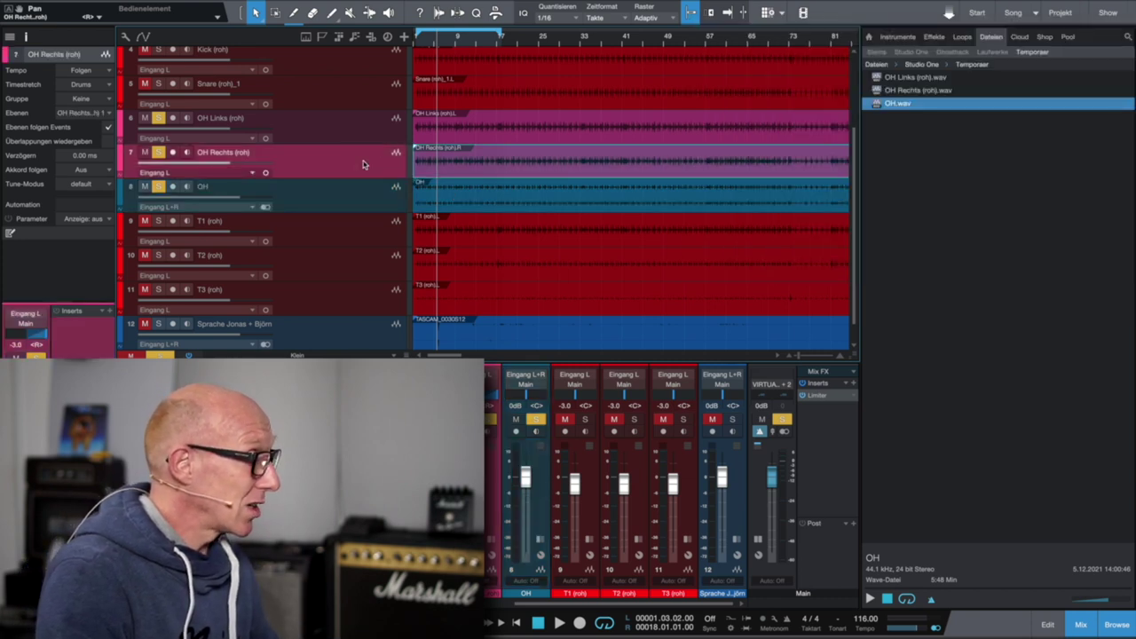
{"action": "left_click", "coordinate": [361, 130], "text": "ctrl"}
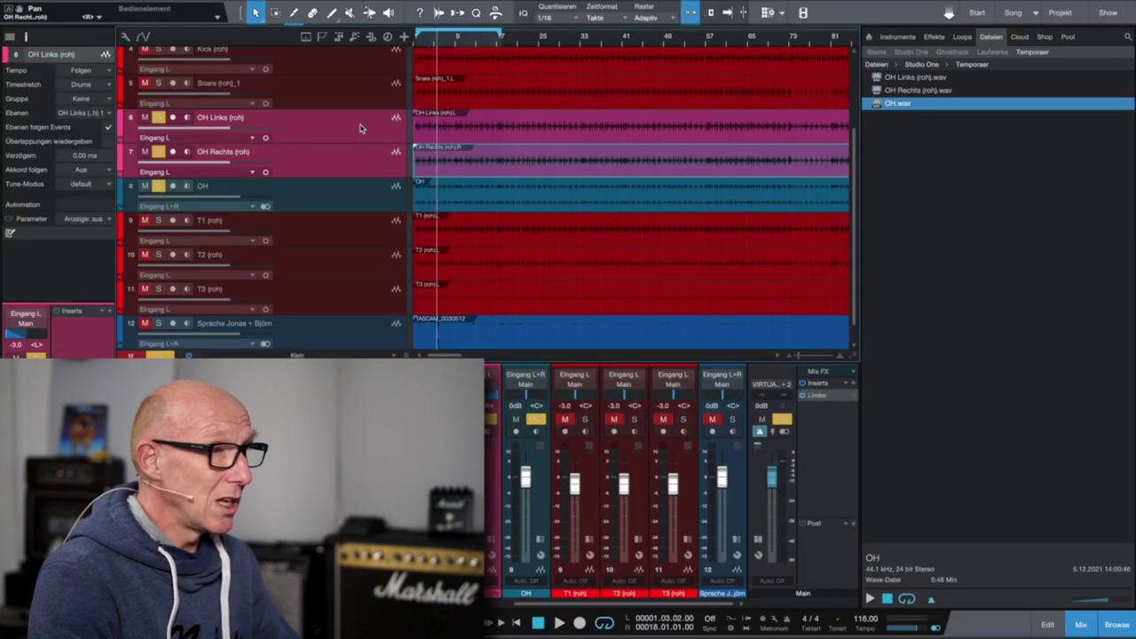
{"action": "key", "text": "shift+t"}
{"action": "left_click", "coordinate": [346, 176]}
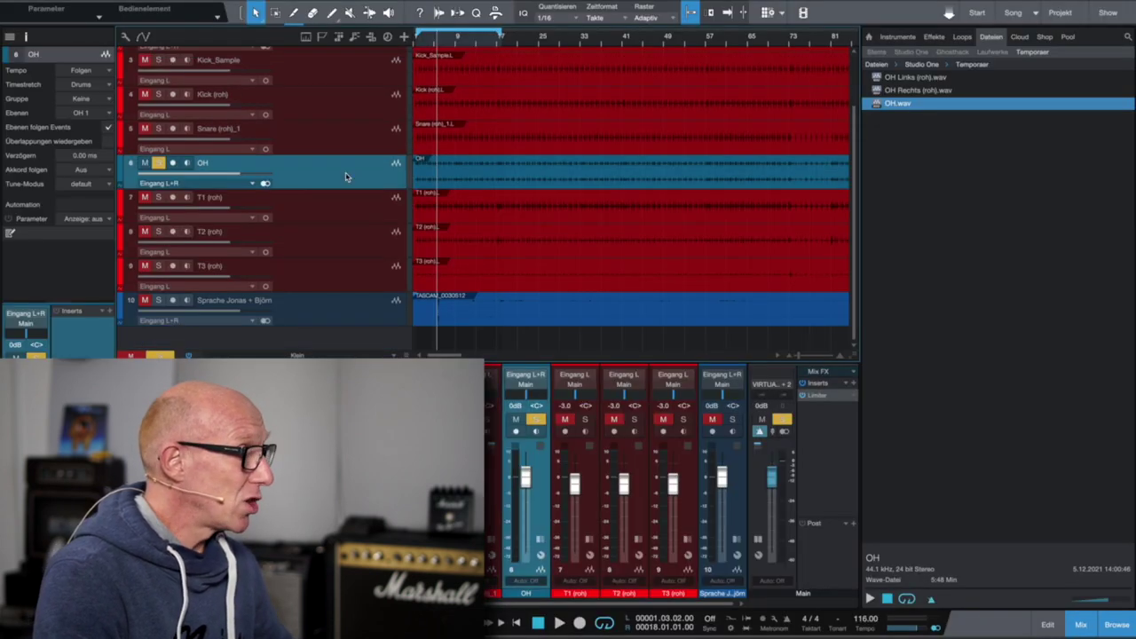
Delete OH Links (roh).wav, OH Rechts (roh).wav and OH.wav from the Temporaer folder.
{"action": "left_click", "coordinate": [922, 135]}
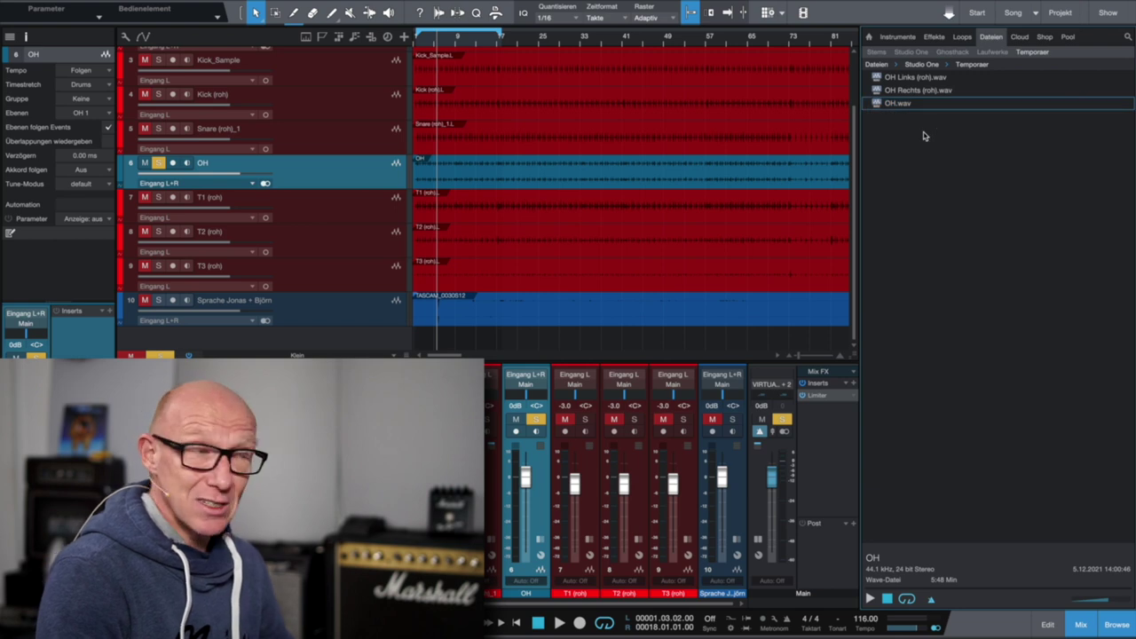
{"action": "left_click", "coordinate": [915, 109]}
{"action": "left_click", "coordinate": [923, 82], "text": "shift"}
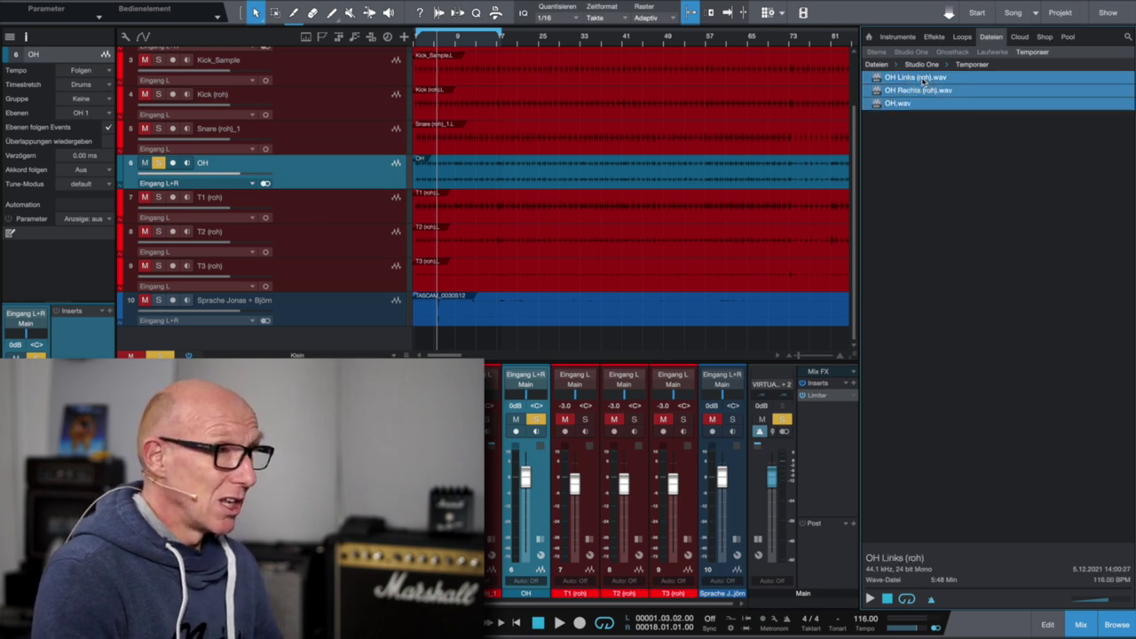
{"action": "right_click", "coordinate": [923, 81]}
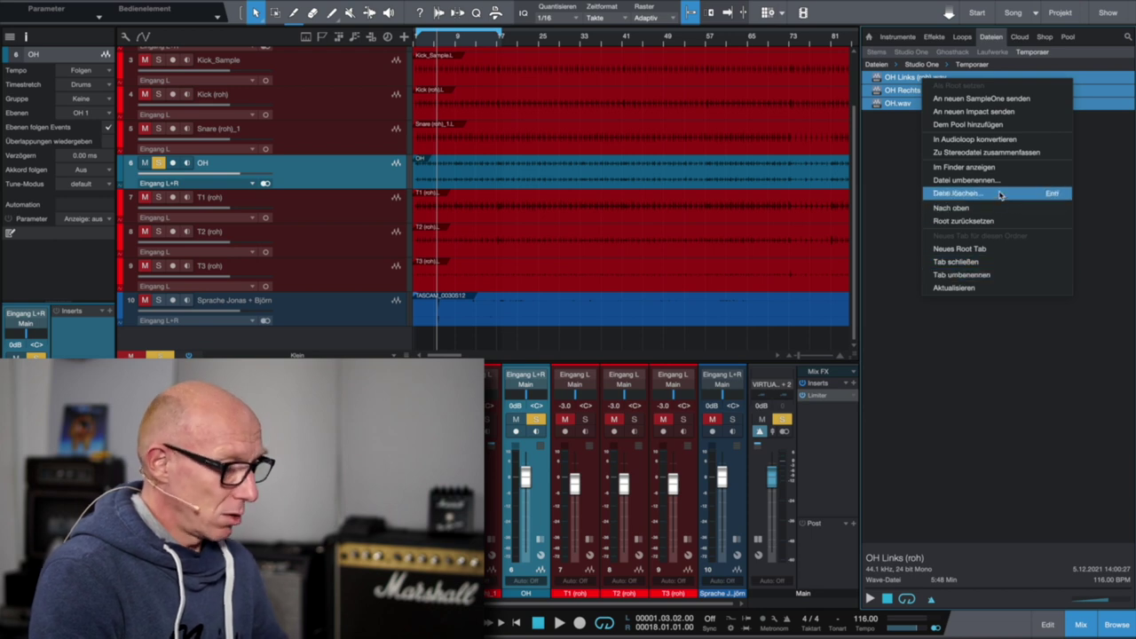
{"action": "left_click", "coordinate": [1032, 194]}
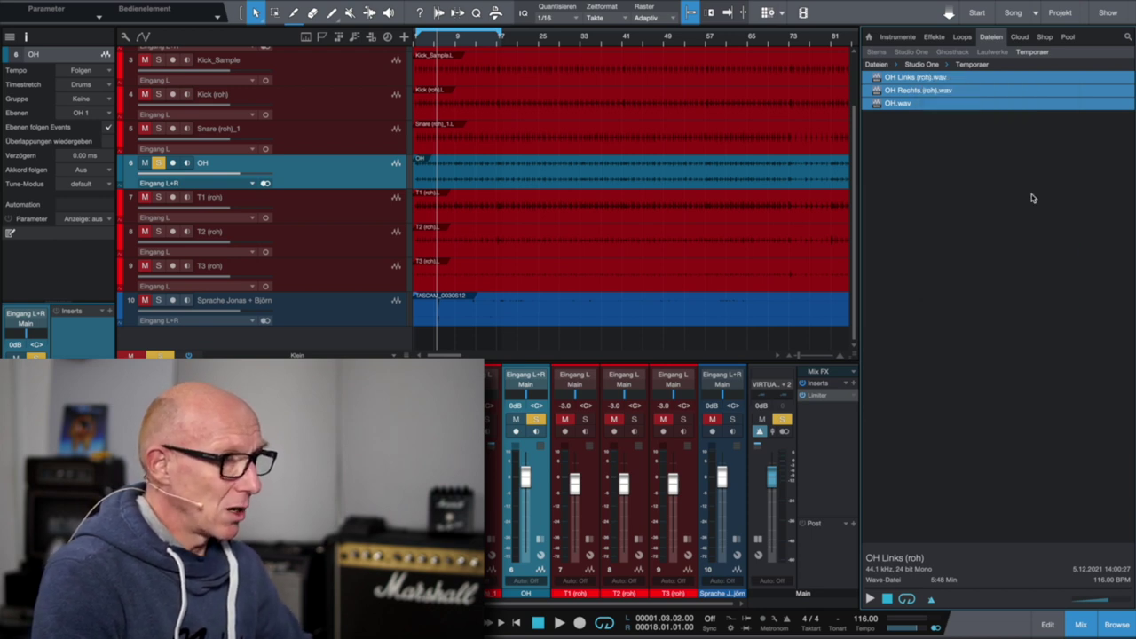
{"action": "left_click", "coordinate": [633, 441]}
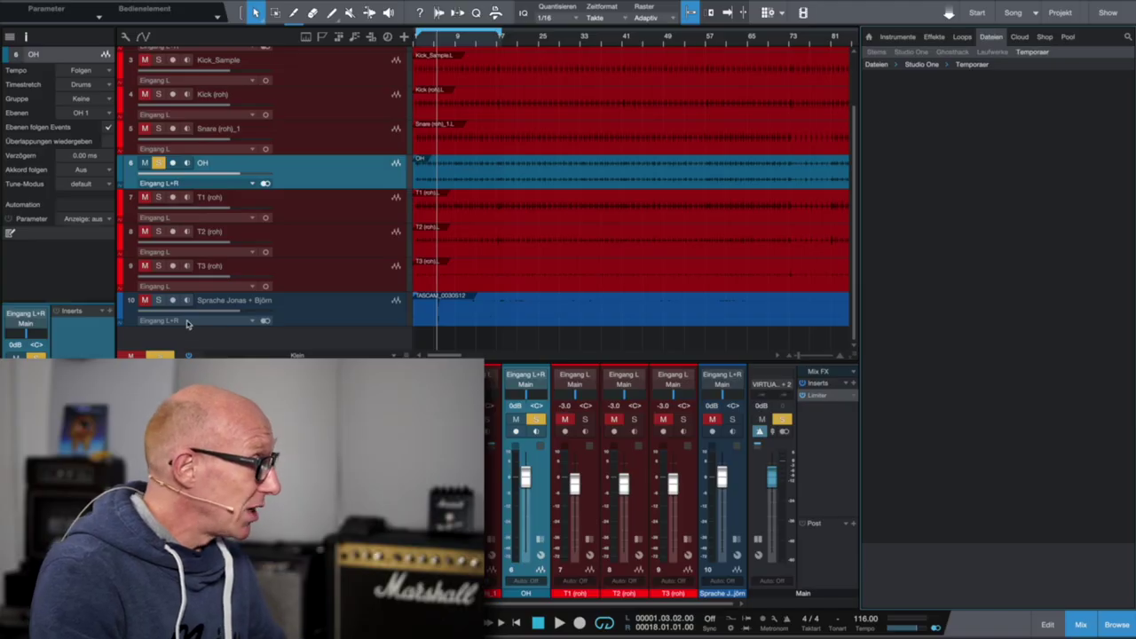
Solo the stereo speech track and play it while examining its two channels' waveforms enlarged.
{"action": "left_click", "coordinate": [159, 300]}
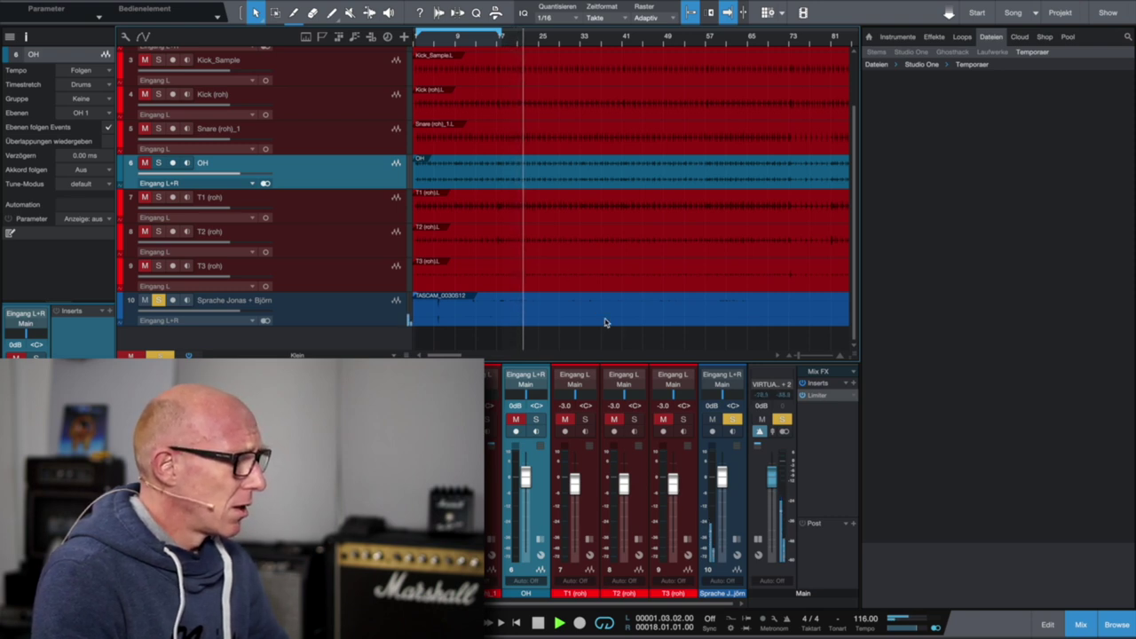
{"action": "scroll", "coordinate": [608, 312], "scroll_direction": "up", "scroll_amount": 3}
{"action": "scroll", "coordinate": [607, 318], "scroll_direction": "down", "scroll_amount": 3}
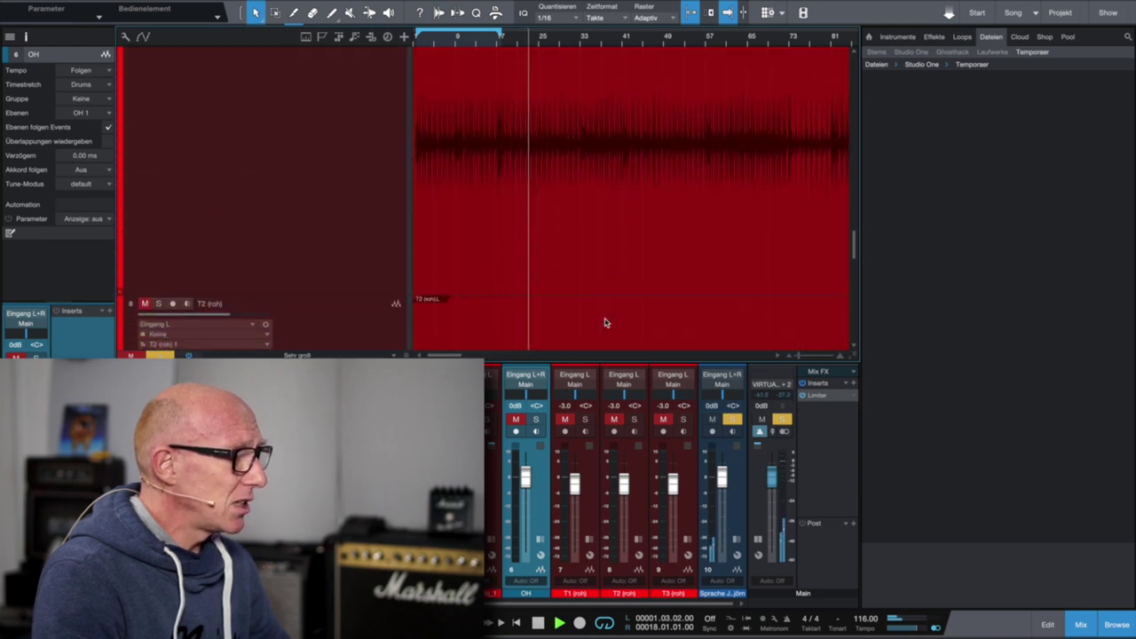
{"action": "scroll", "coordinate": [605, 322], "scroll_direction": "down", "scroll_amount": 3}
{"action": "scroll", "coordinate": [605, 322], "scroll_direction": "up", "scroll_amount": 3}
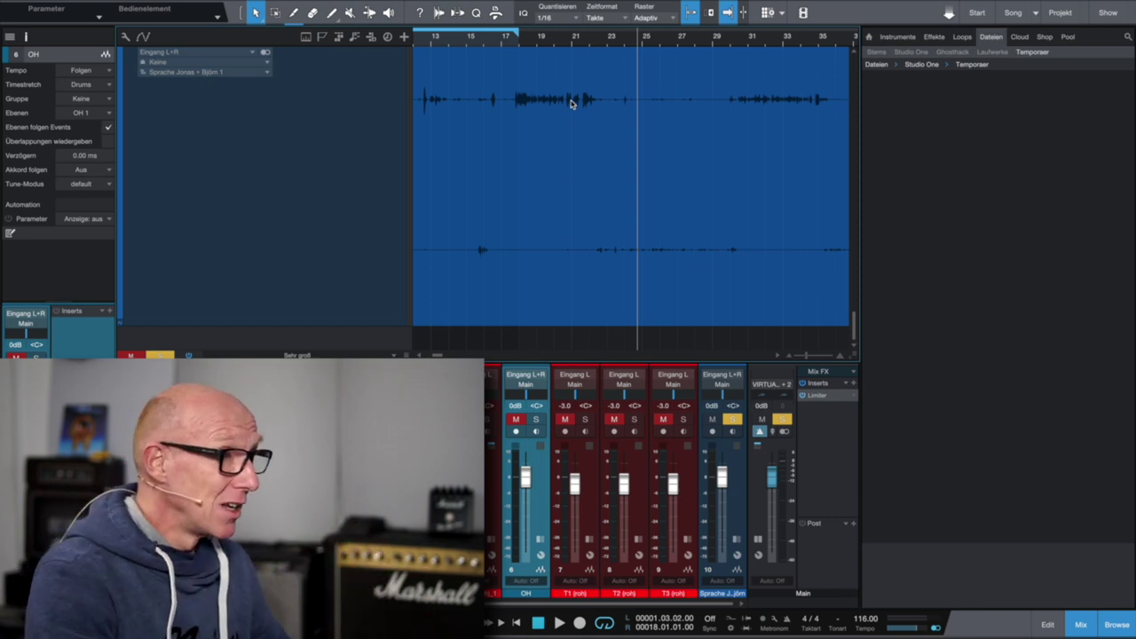
Export the TASCAM_0030S12 speech event into the Temporaer folder and split the stereo file into mono files.
{"action": "left_click_drag", "start_coordinate": [561, 144], "coordinate": [981, 142]}
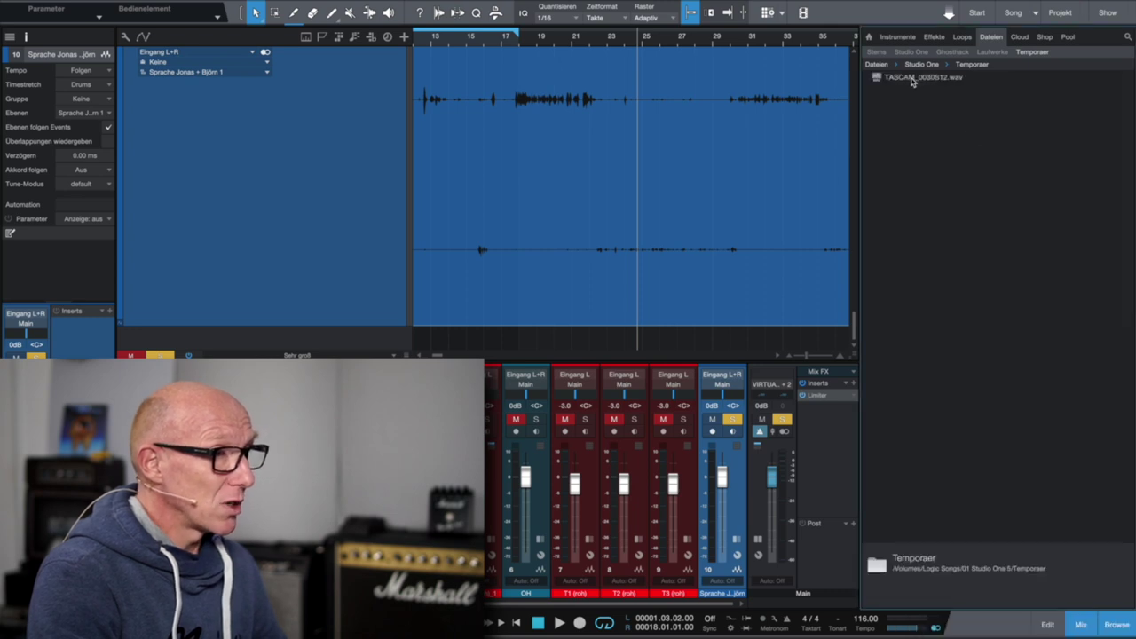
{"action": "right_click", "coordinate": [912, 80]}
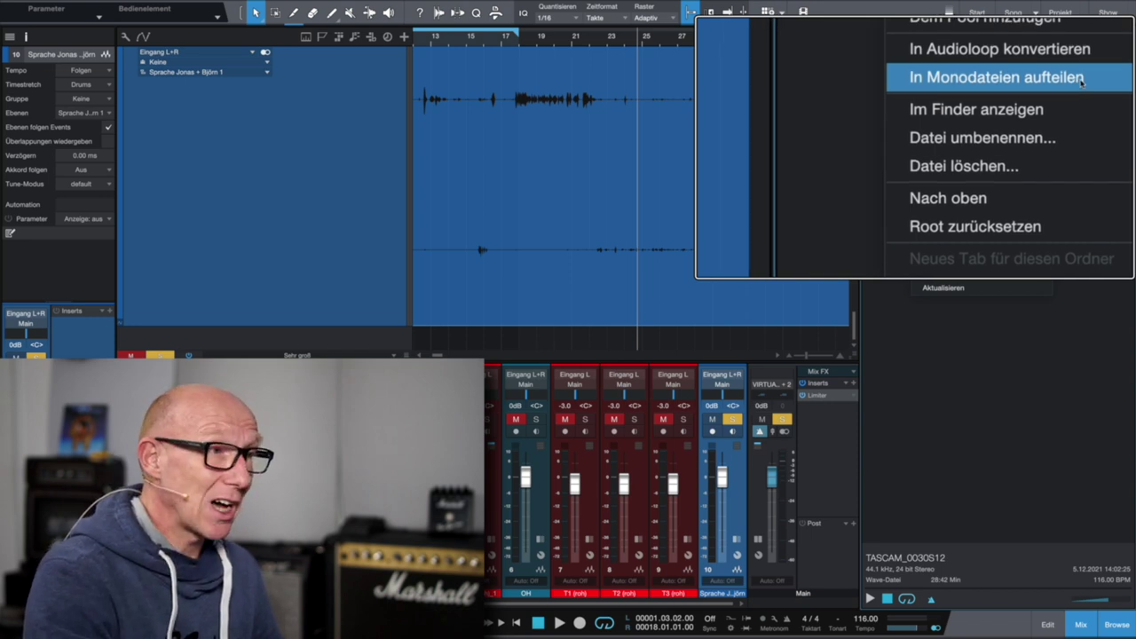
{"action": "left_click", "coordinate": [1001, 154]}
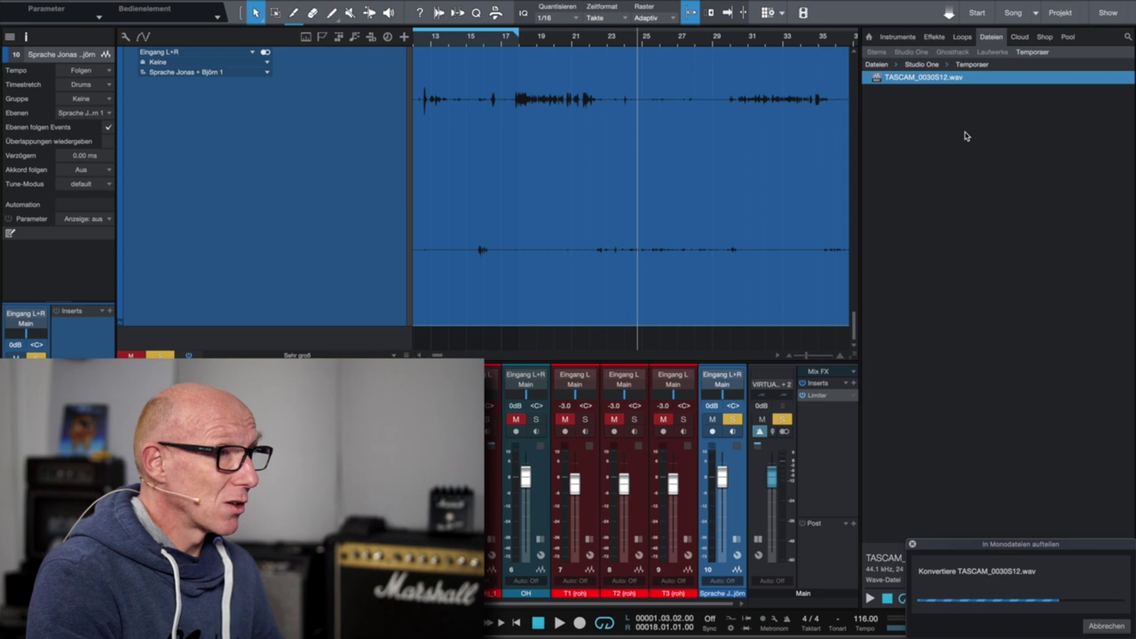
Place TASCAM_0030S12.L.wav and TASCAM_0030S12.R.wav on two new separate tracks below the stereo speech track.
{"action": "left_click", "coordinate": [929, 78]}
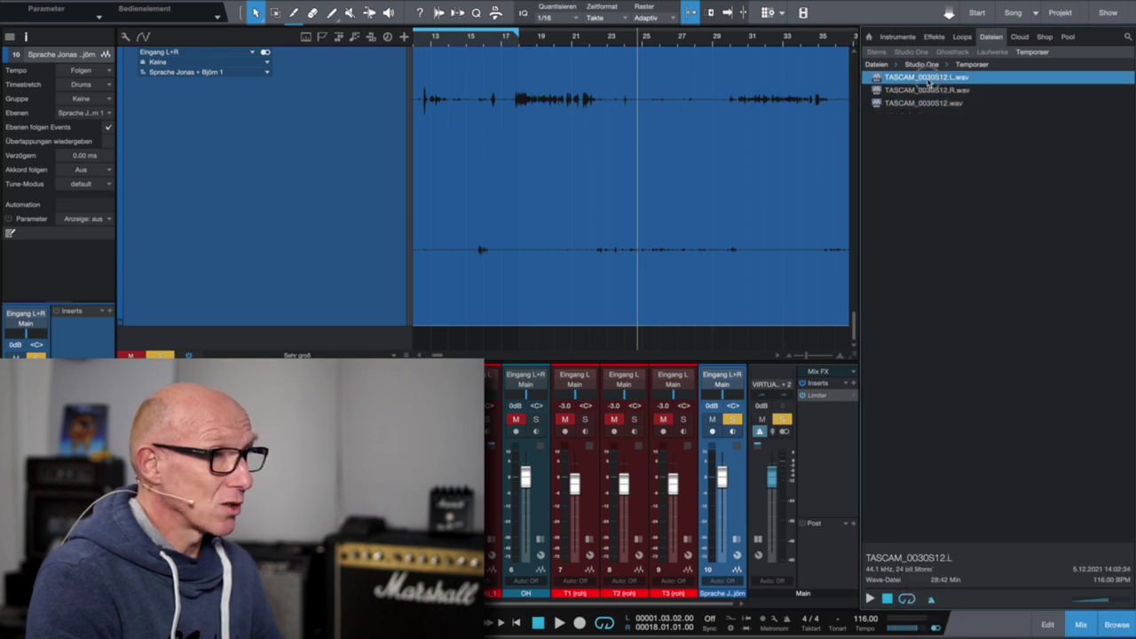
{"action": "left_click", "coordinate": [944, 92]}
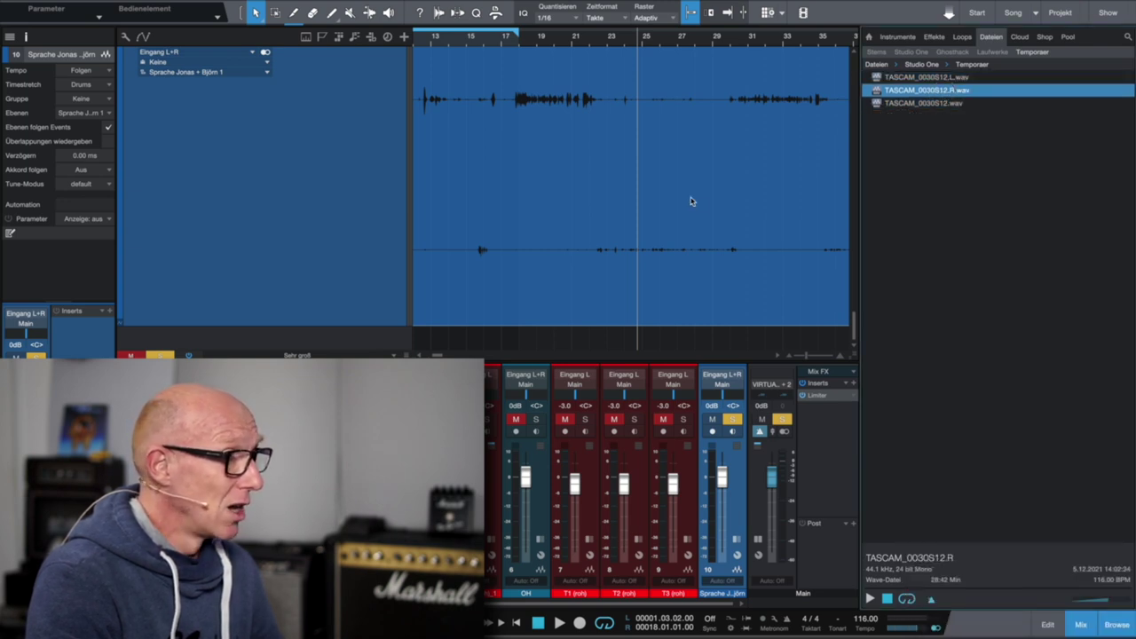
{"action": "key", "text": "z"}
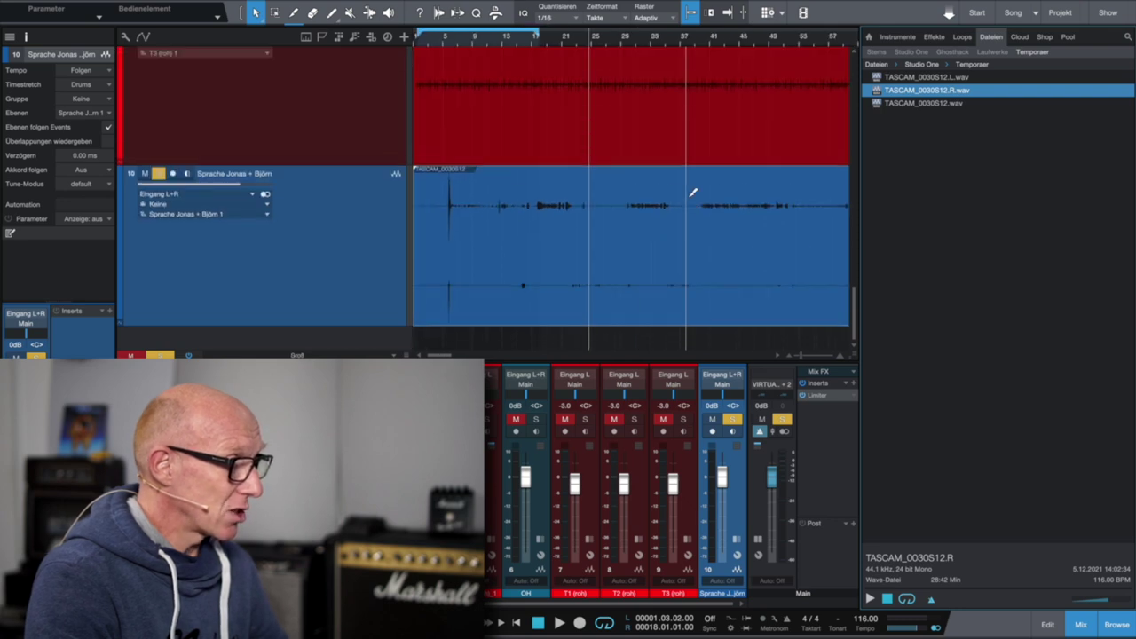
{"action": "left_click", "coordinate": [929, 78], "text": "shift"}
{"action": "left_click_drag", "start_coordinate": [929, 78], "coordinate": [375, 123]}
{"action": "key", "text": "z"}
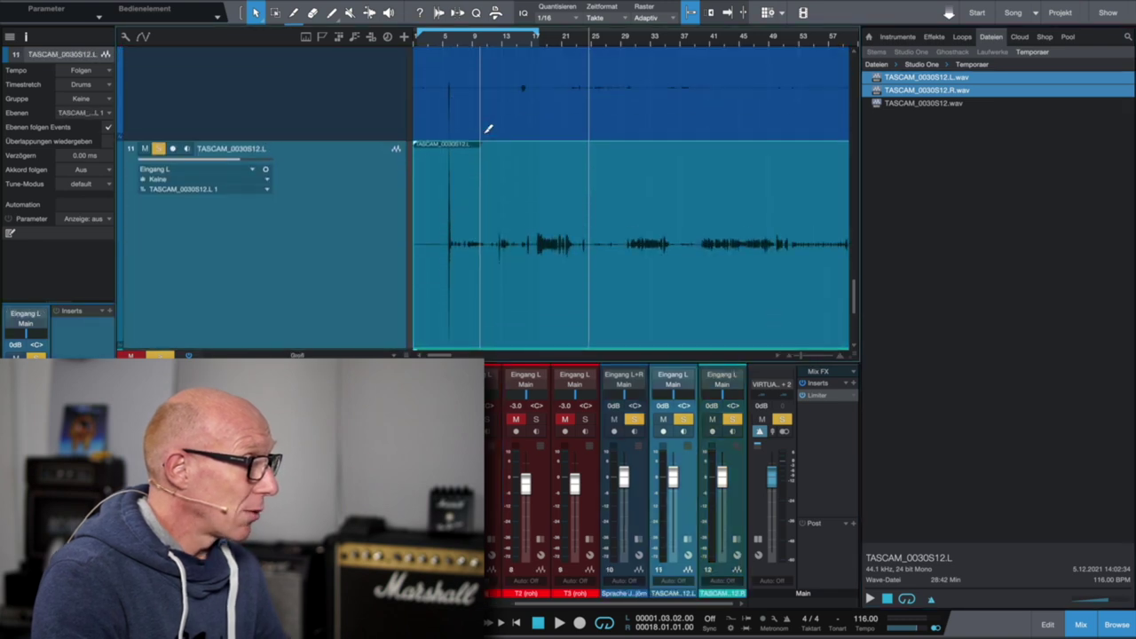
{"action": "key", "text": "z"}
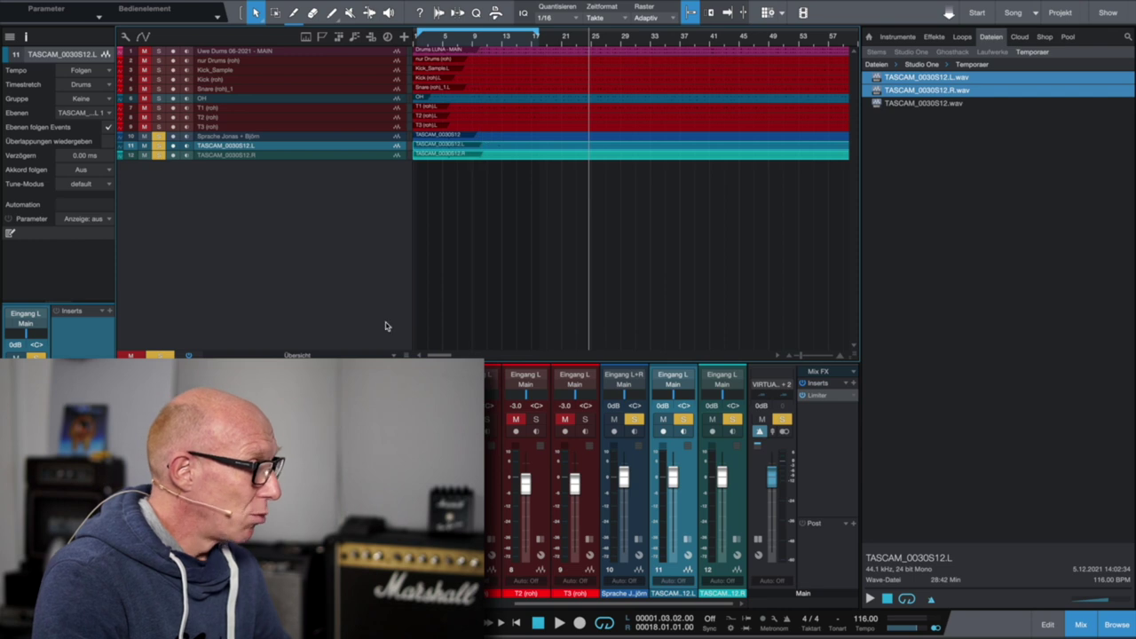
Enlarge the track heights and rename the TASCAM_0030S12.L track with the first speaker's first name.
{"action": "key", "text": "alt+e"}
{"action": "key", "text": "alt+e"}
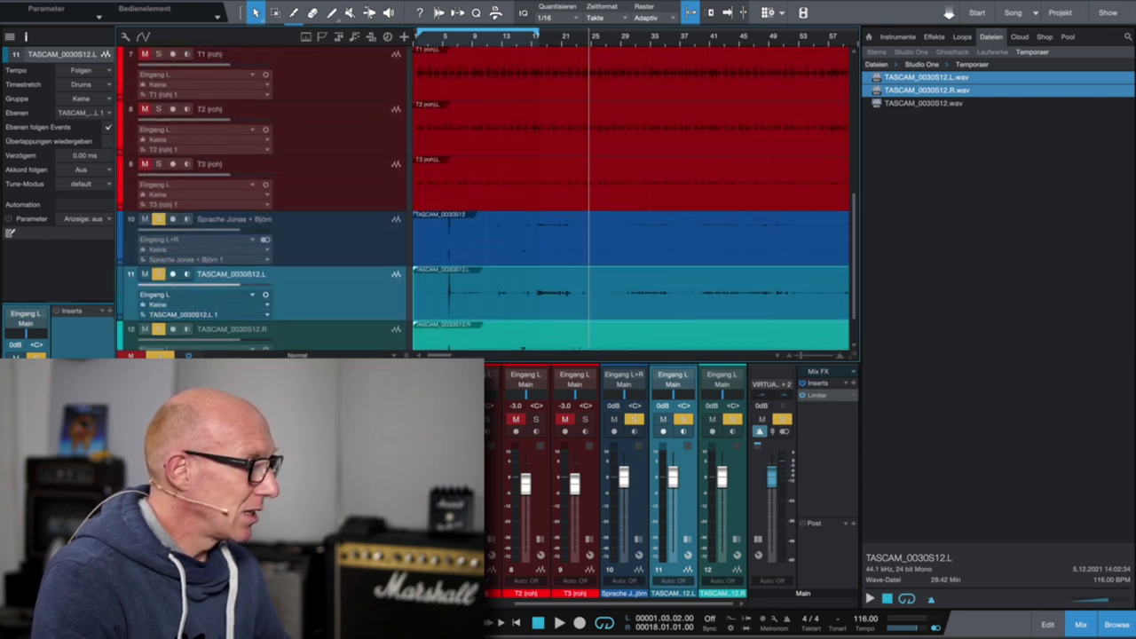
{"action": "scroll", "coordinate": [443, 316], "scroll_direction": "down", "scroll_amount": 3}
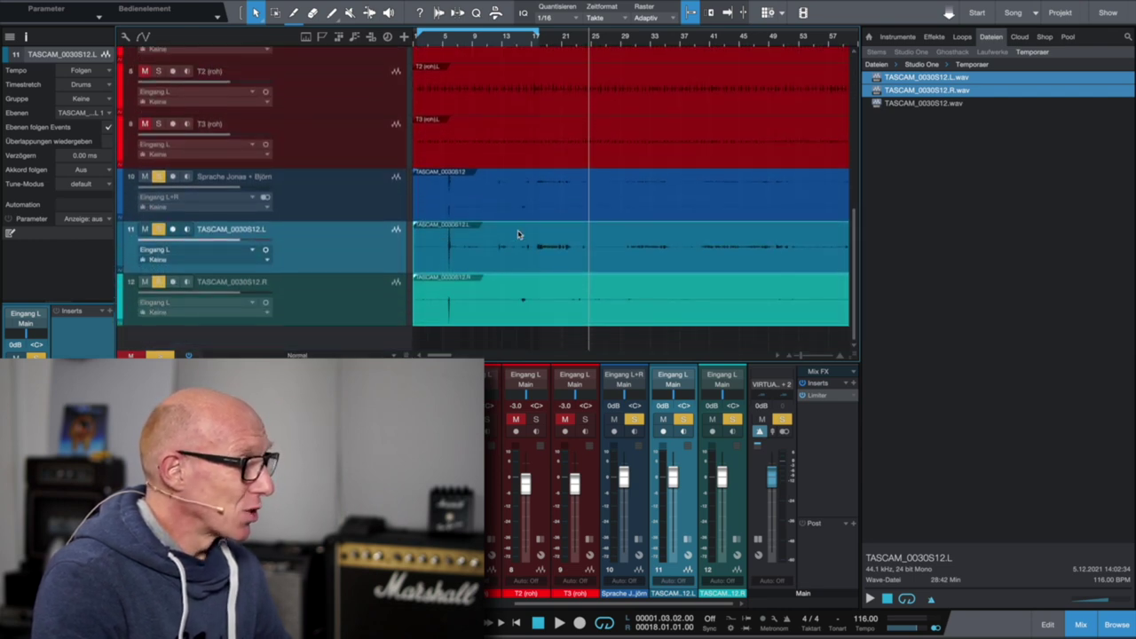
{"action": "left_click", "coordinate": [336, 314]}
{"action": "double_click", "coordinate": [252, 231]}
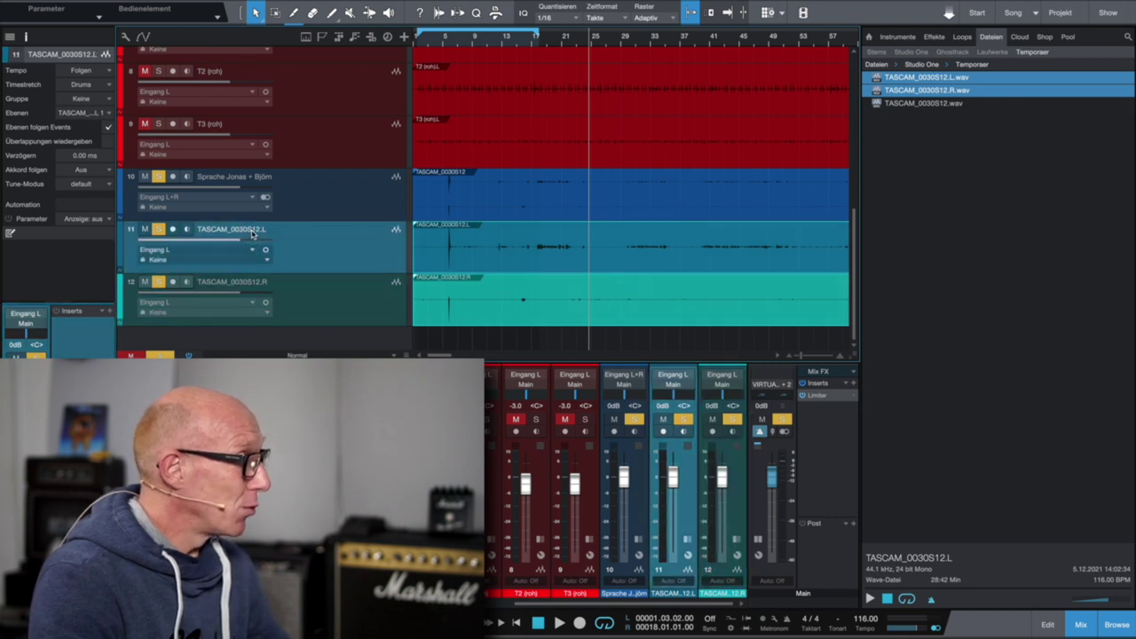
{"action": "type", "text": "Jonas"}
{"action": "key", "text": "Return"}
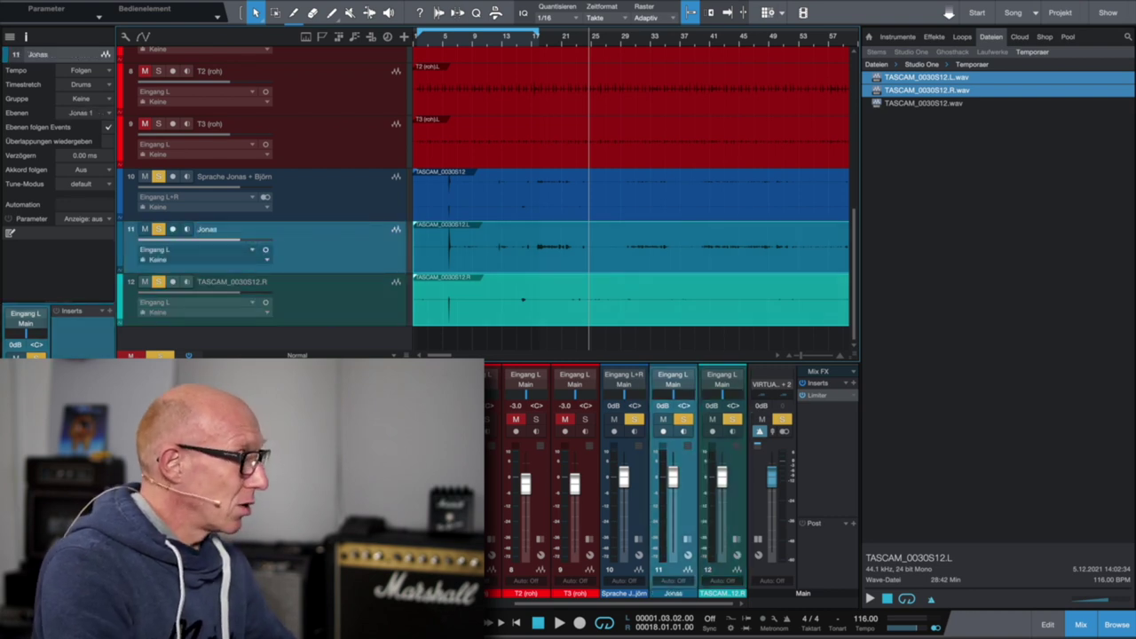
Rename the TASCAM_0030S12.R track with the second speaker's first name.
{"action": "double_click", "coordinate": [242, 282]}
{"action": "type", "text": "Bjoern"}
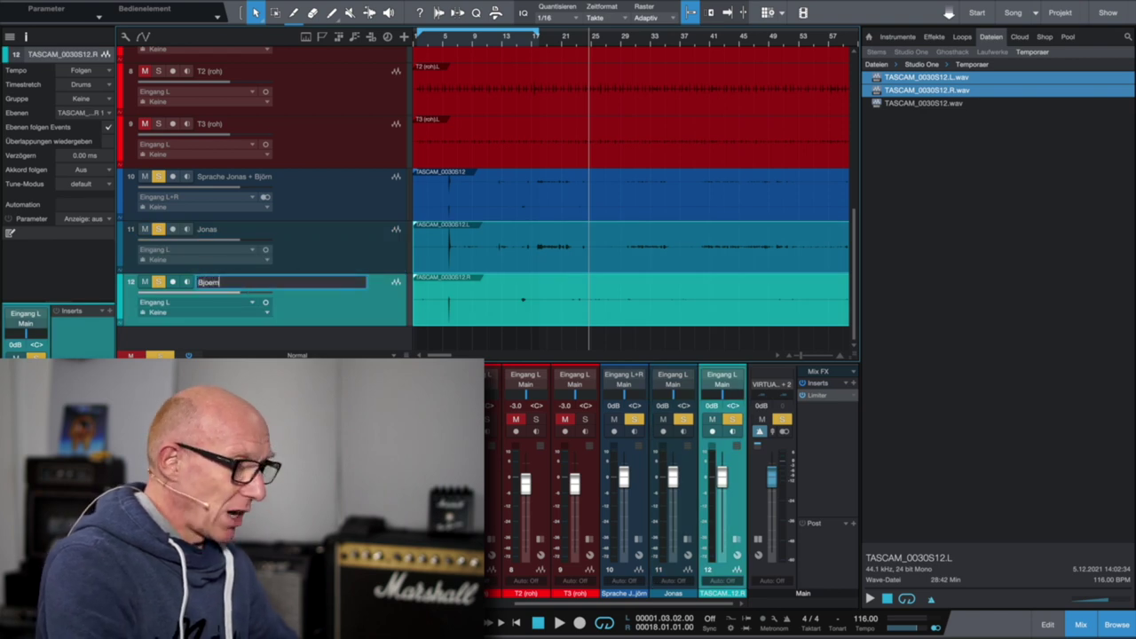
{"action": "type", "text": "m"}
{"action": "key", "text": "Return"}
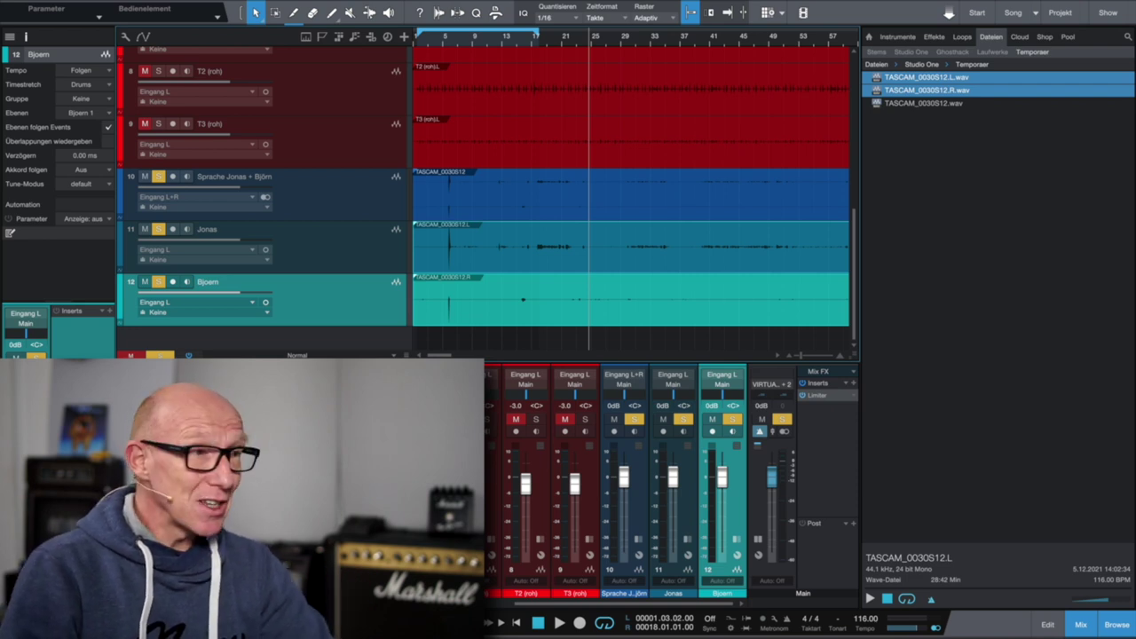
Delete TASCAM_0030S12.L.wav, TASCAM_0030S12.R.wav and TASCAM_0030S12.wav from the Temporaer folder.
{"action": "left_click", "coordinate": [920, 104]}
{"action": "left_click", "coordinate": [920, 80], "text": "shift"}
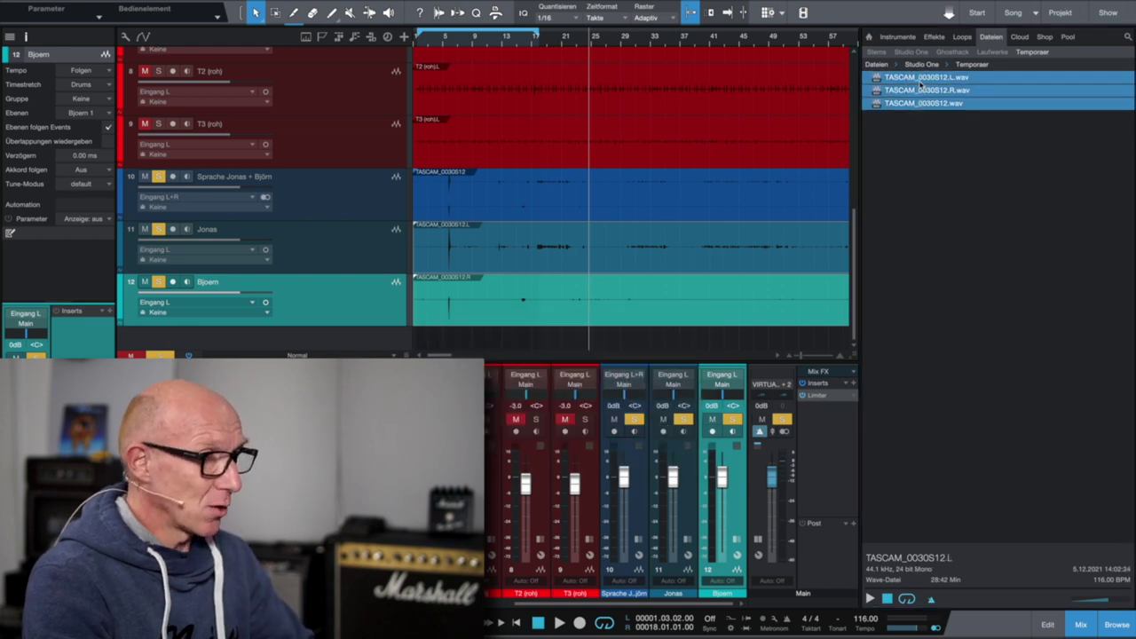
{"action": "key", "text": "Delete"}
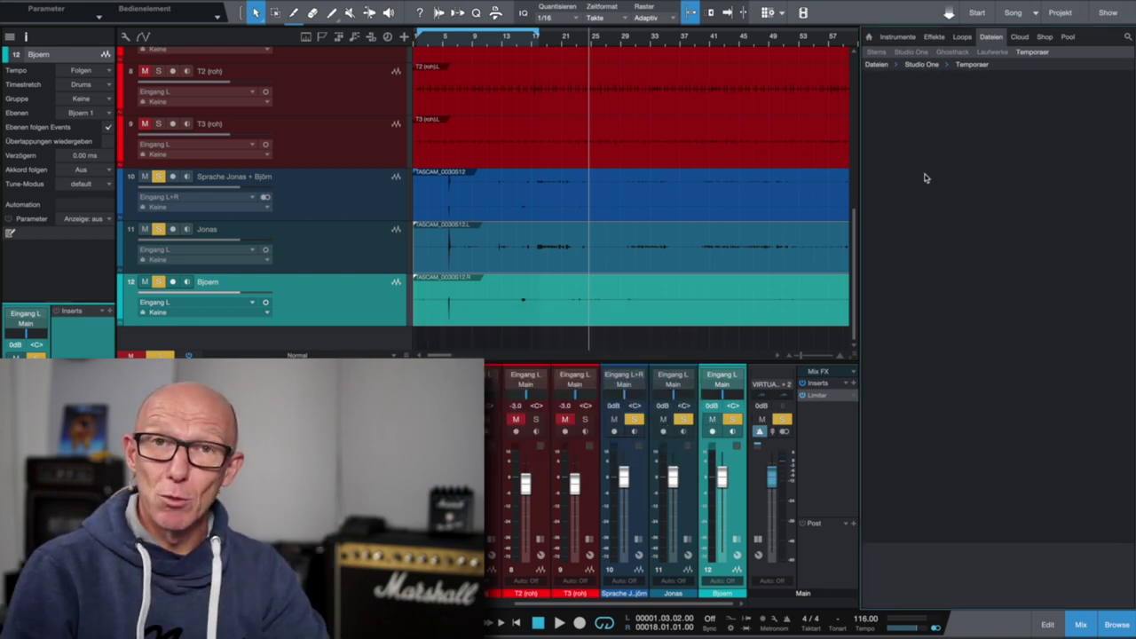